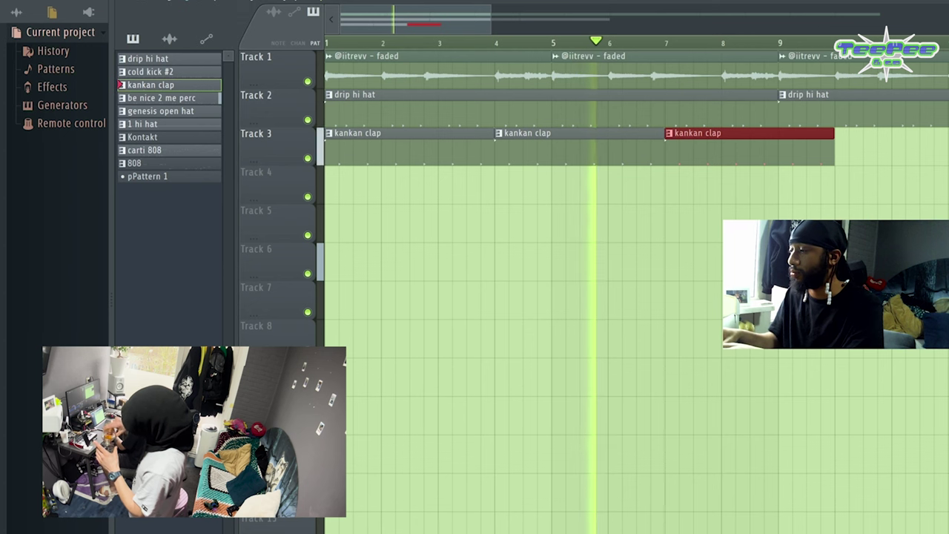
Fill the be nice 2 me perc pattern with two C5 hits per bar over eight bars and place it on Track 4
key("F6")
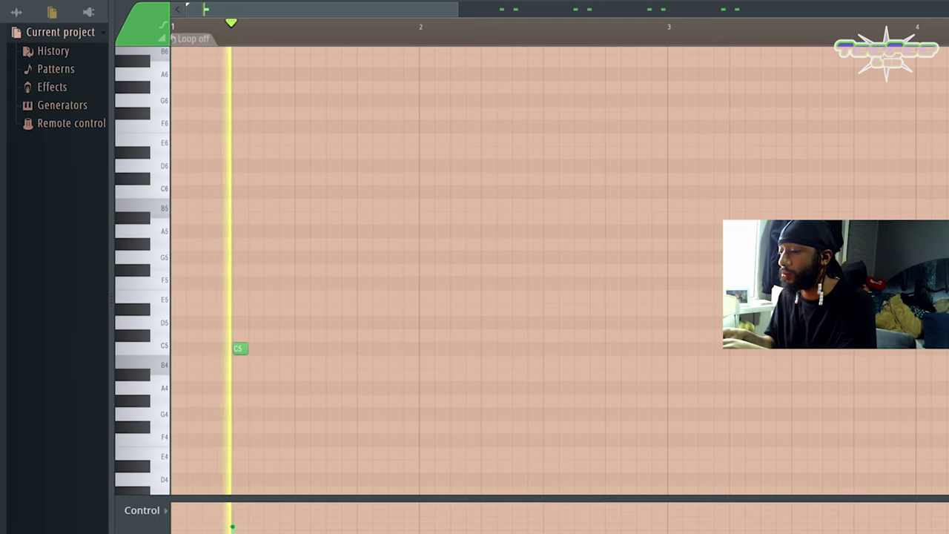
key("z")
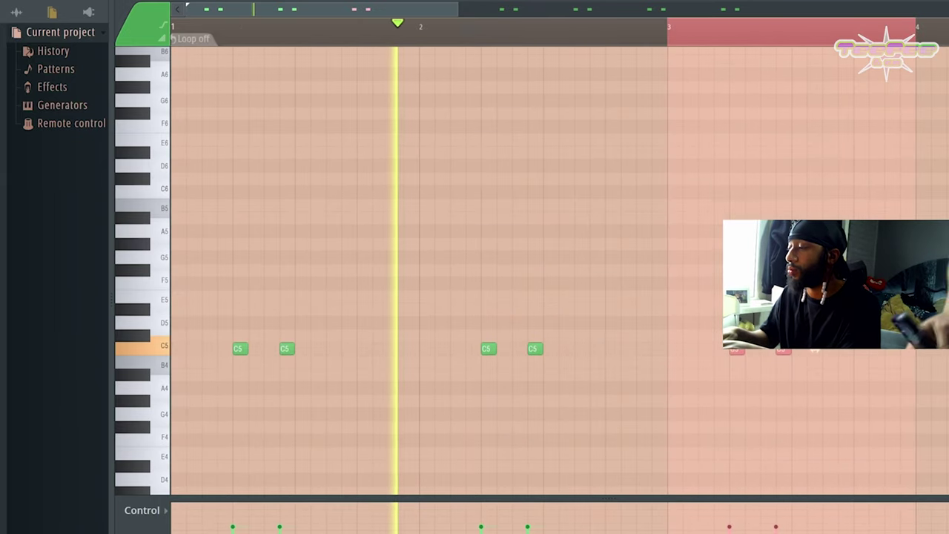
key("Page_Down")
key("Page_Down")
key("Page_Down")
key("Page_Down")
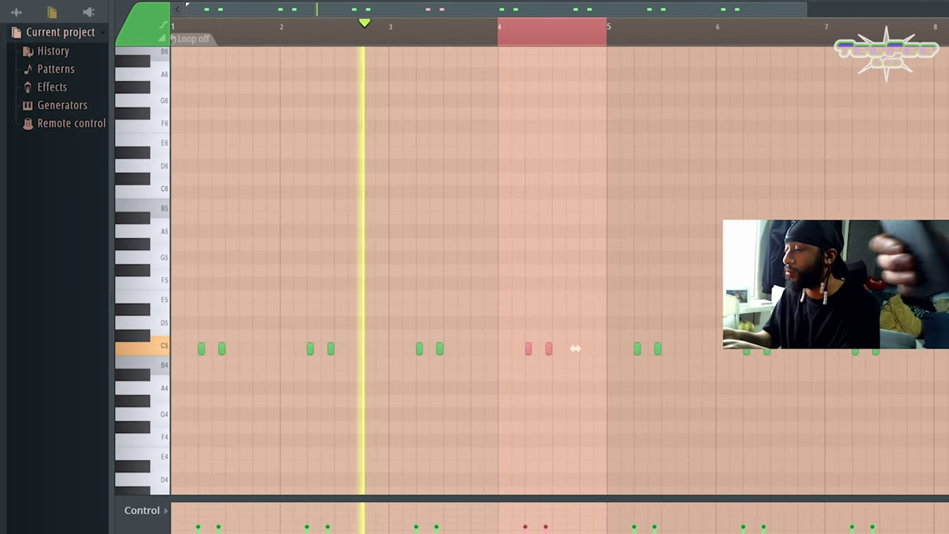
key("ctrl+d")
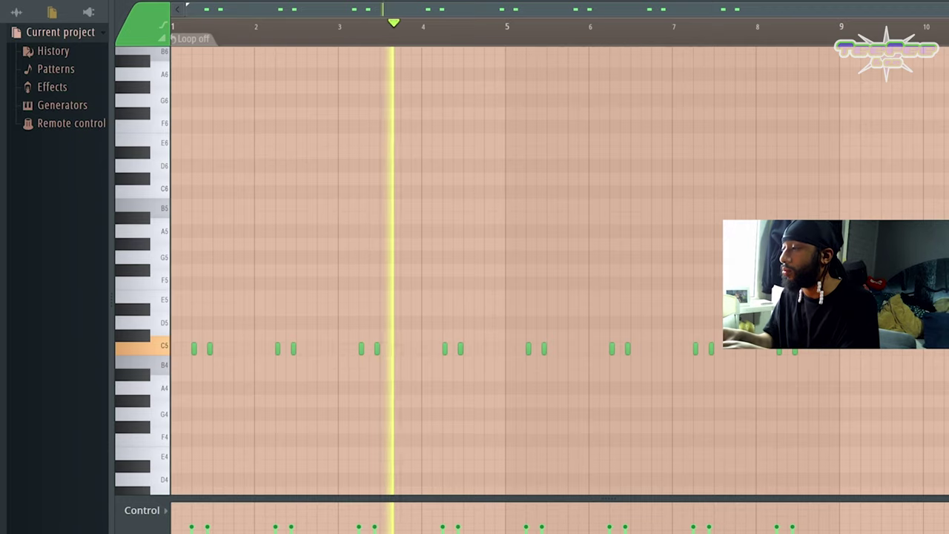
key("F6")
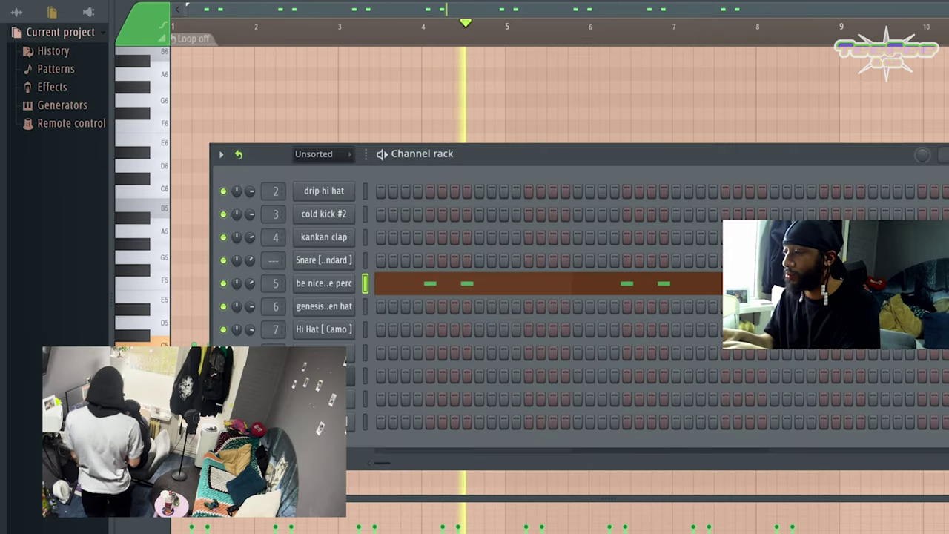
key("F5")
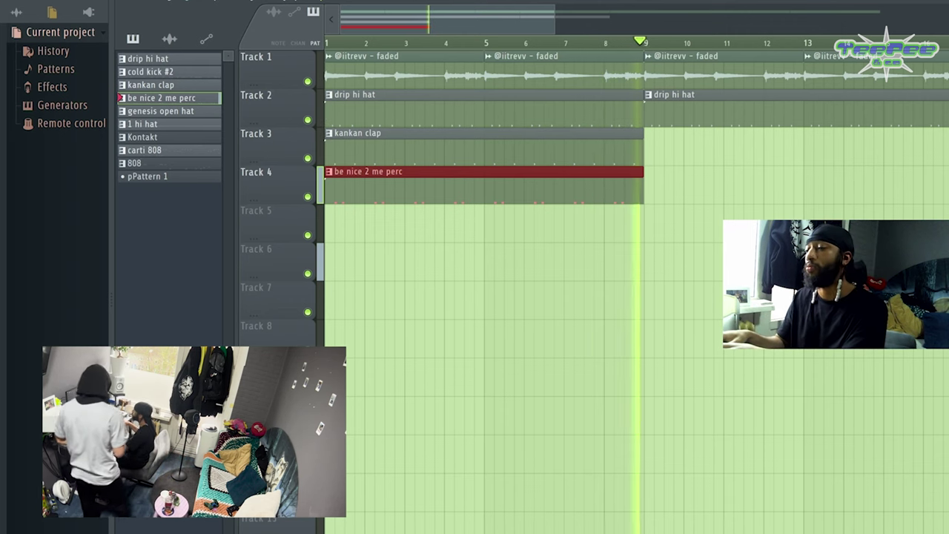
Add a C5 note just after the start of bar 3 in the genesis open hat pattern
key("space")
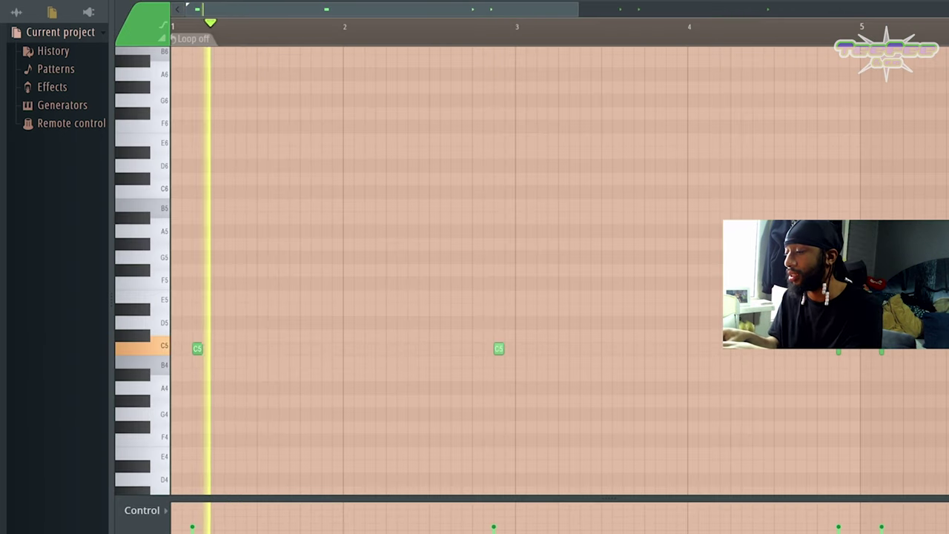
left_click(540, 348)
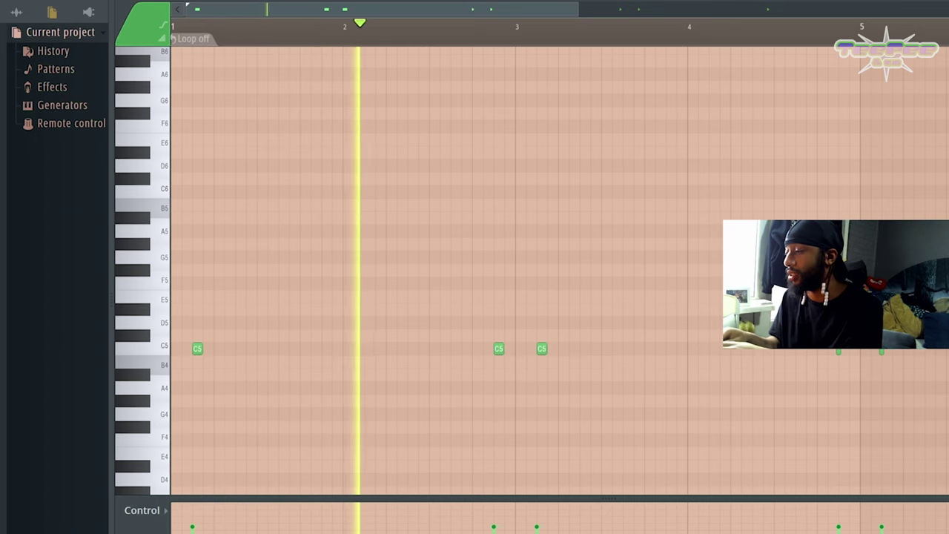
scroll(536, 348, "up", 2)
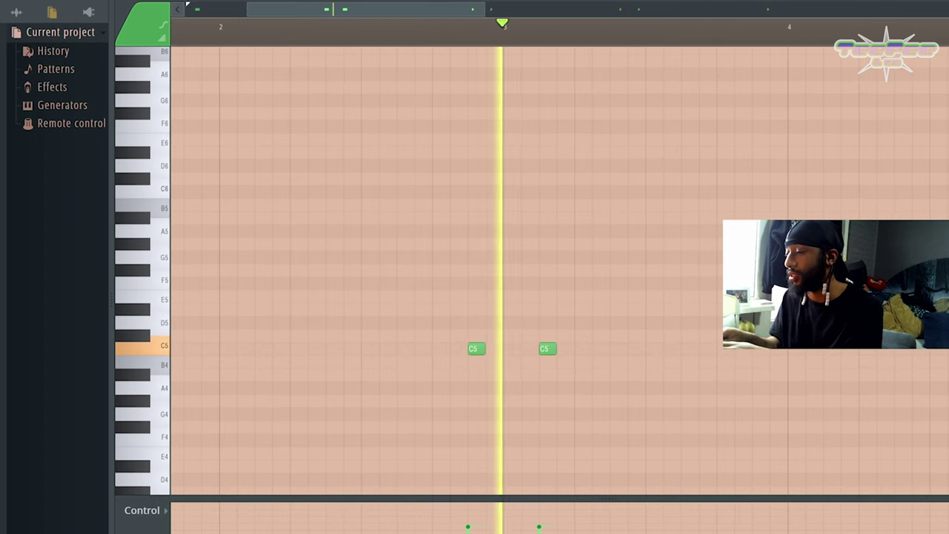
scroll(504, 348, "down", 2)
scroll(928, 345, "up", 1)
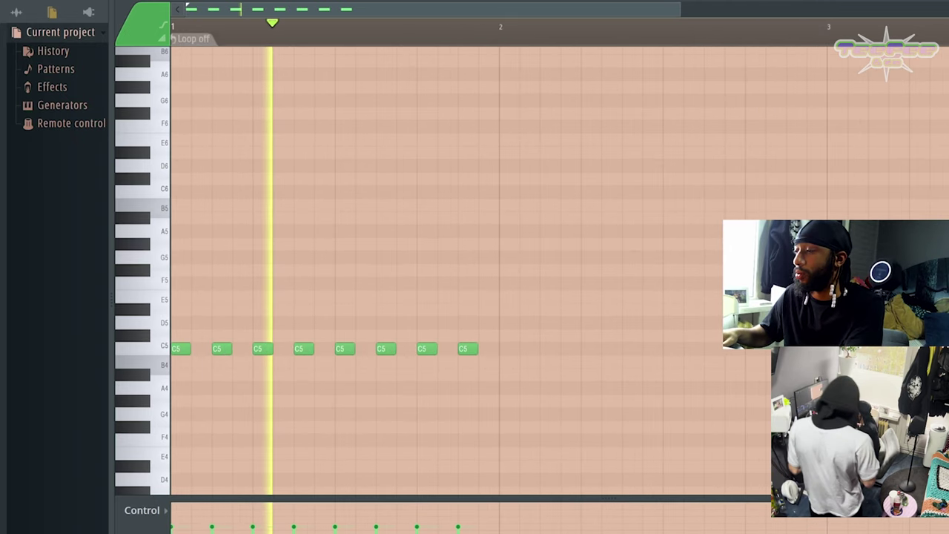
Duplicate the C5 notes of the 1 hi hat pattern into continuous sixteenths over four bars and place it on Track 6
key("ctrl+a")
key("ctrl+b")
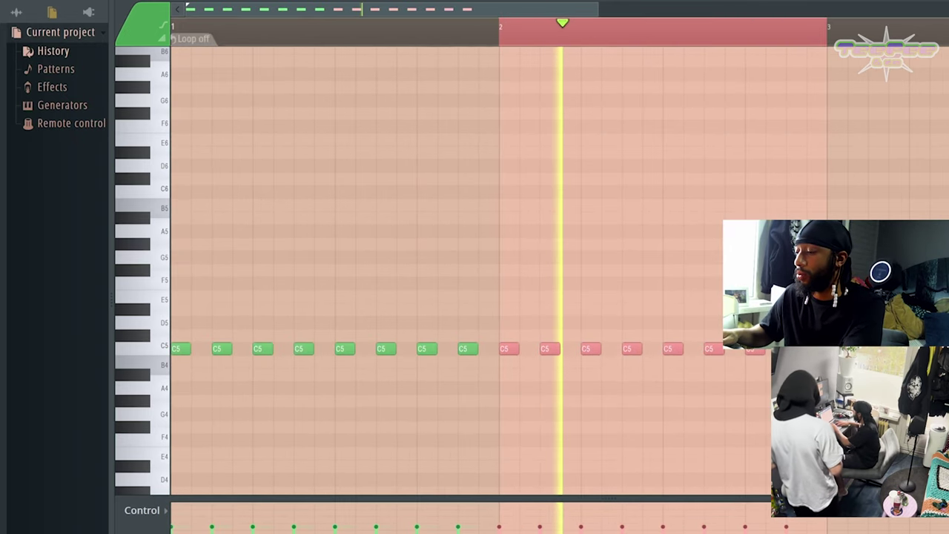
key("ctrl+d")
key("ctrl+a")
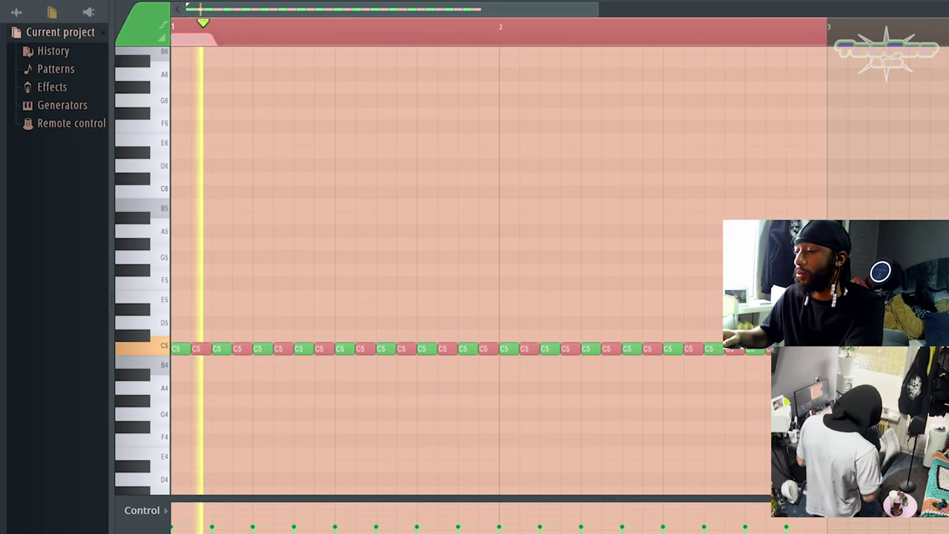
scroll(445, 270, "down", 2)
key("ctrl+d")
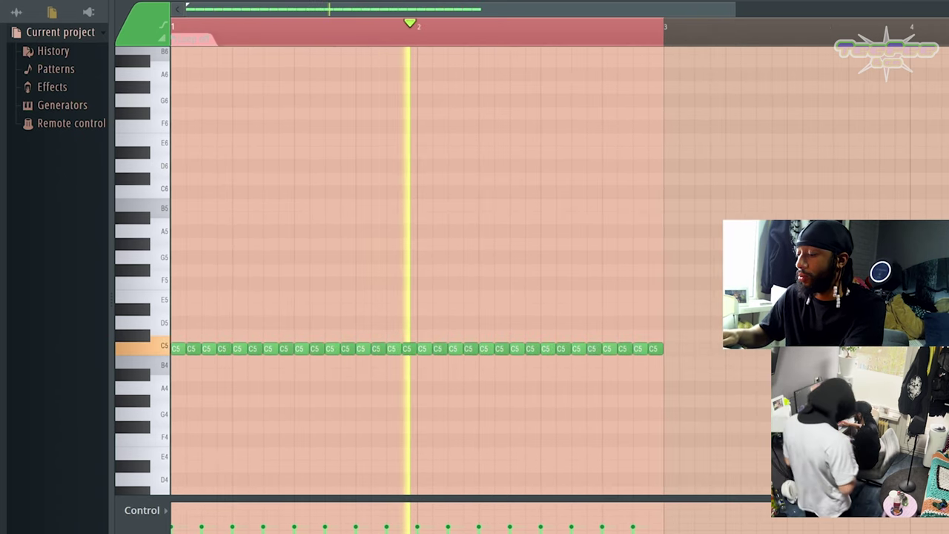
key("ctrl+b")
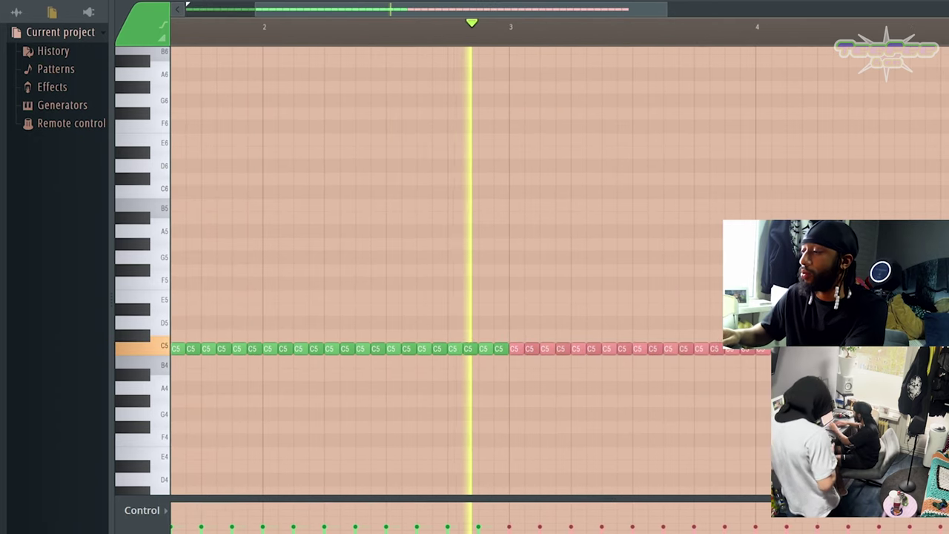
key("F5")
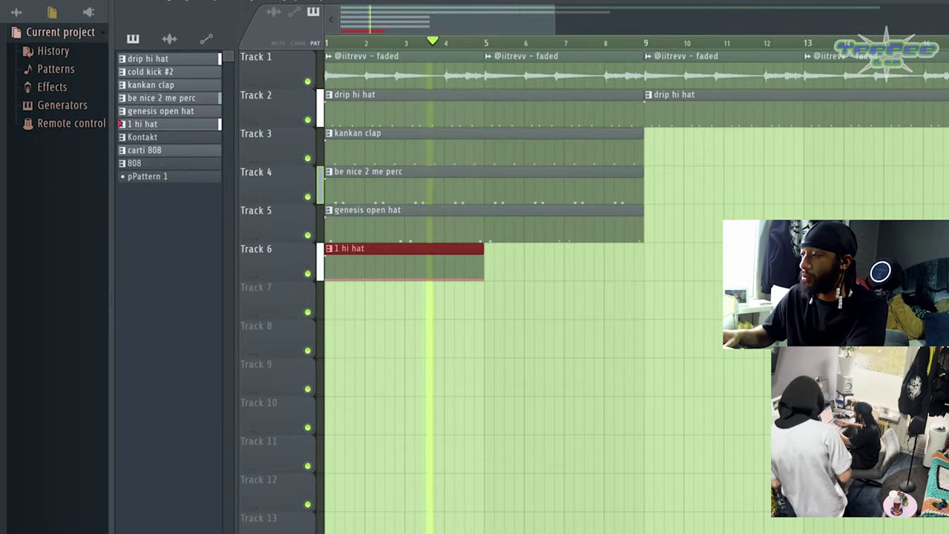
Open the Kontakt pattern in the piano roll and examine the melody notes in its opening bars
key("F7")
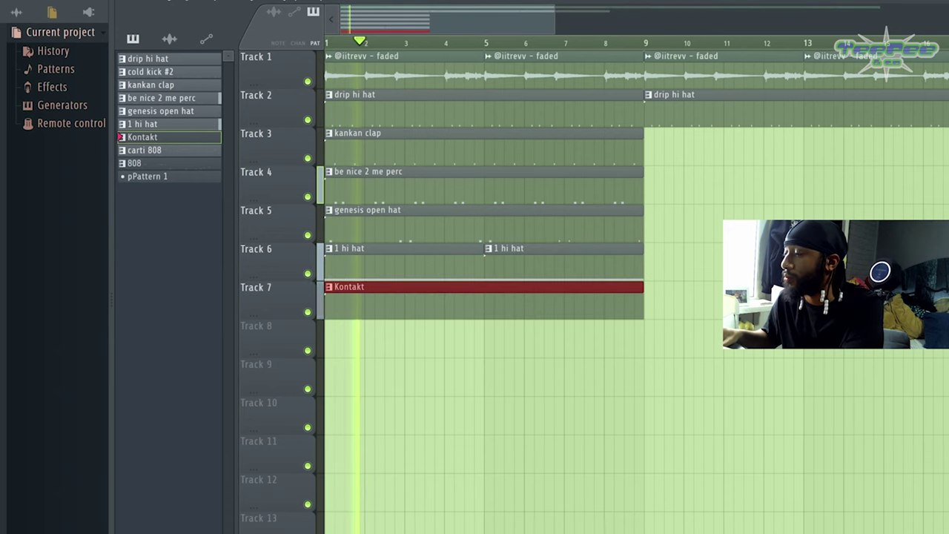
key("F6")
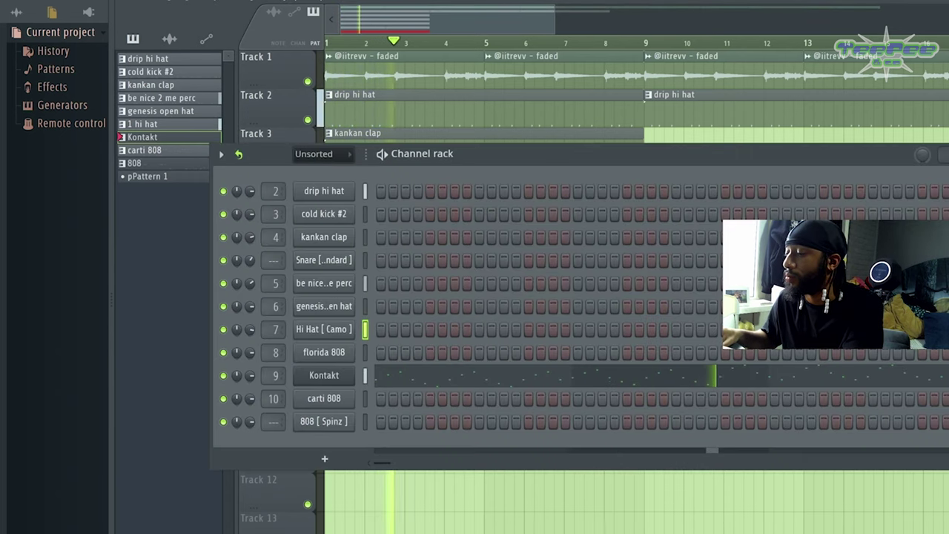
key("F7")
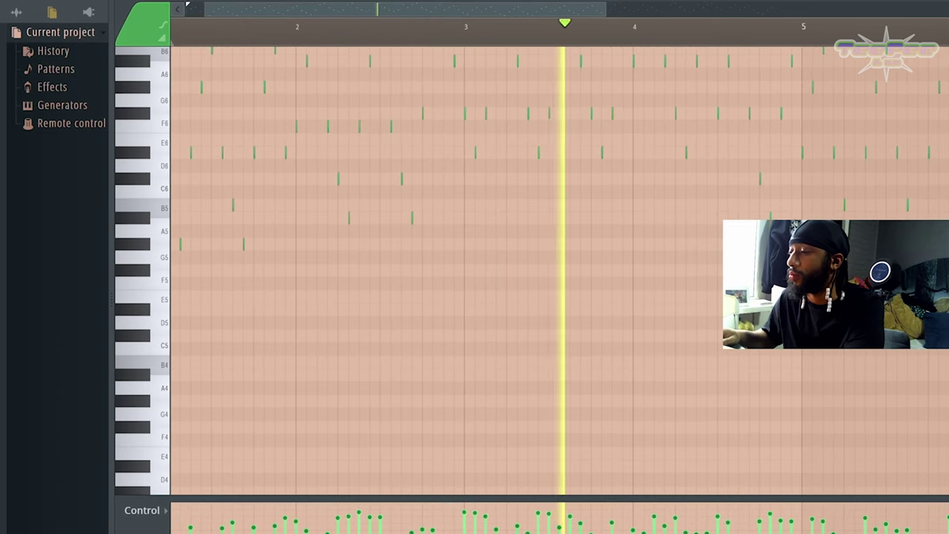
scroll(560, 270, "up", 3)
scroll(560, 271, "left", 1)
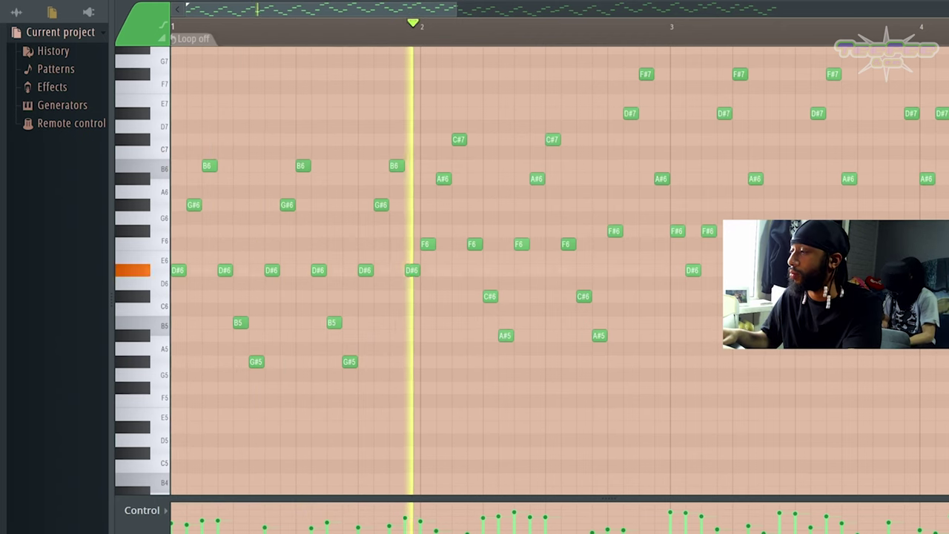
Place a G#5 note past the middle of bar 1 and an A#5 note at the start of bar 2 in the 808 line
key("F6")
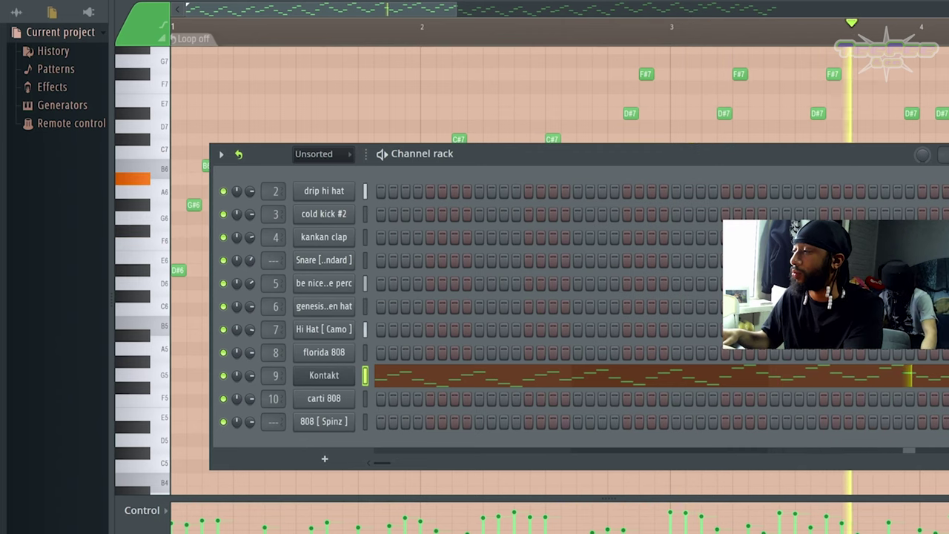
key("F6")
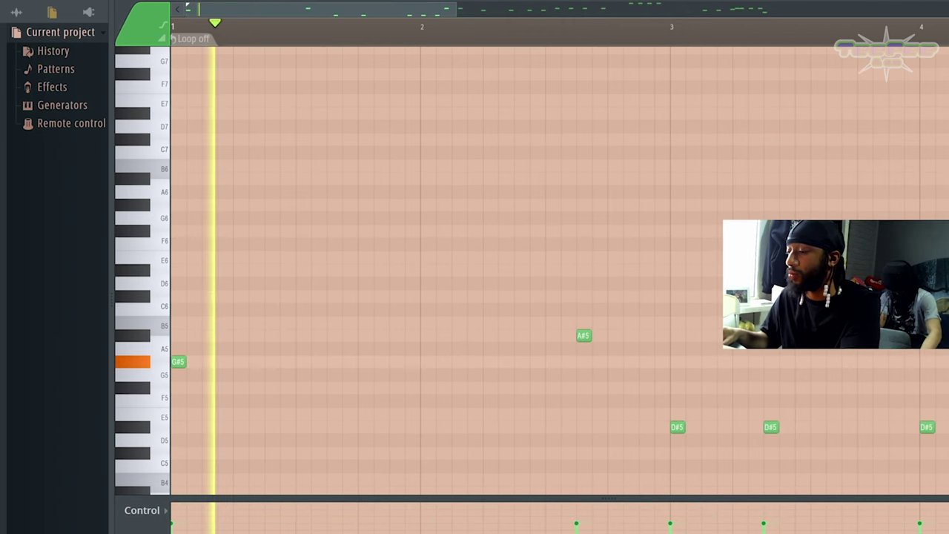
left_click(334, 362)
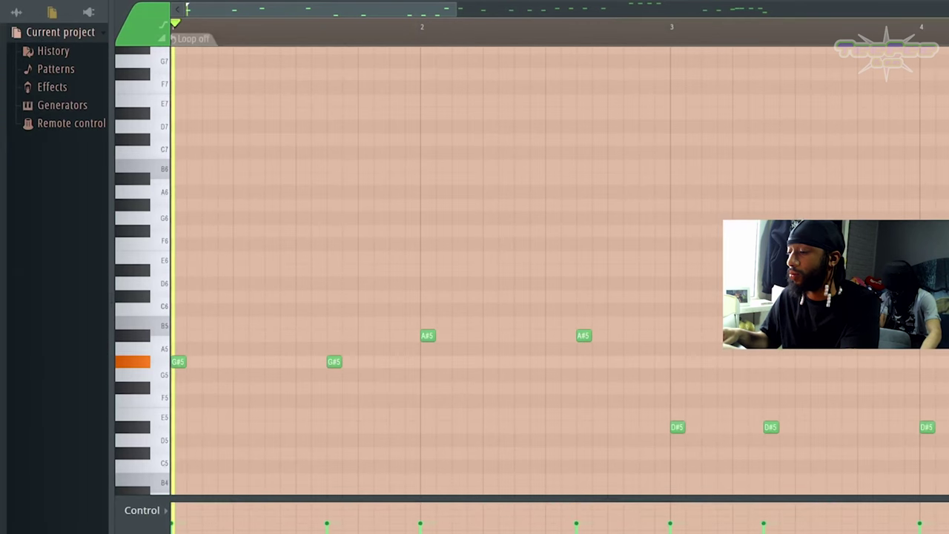
right_click(335, 362)
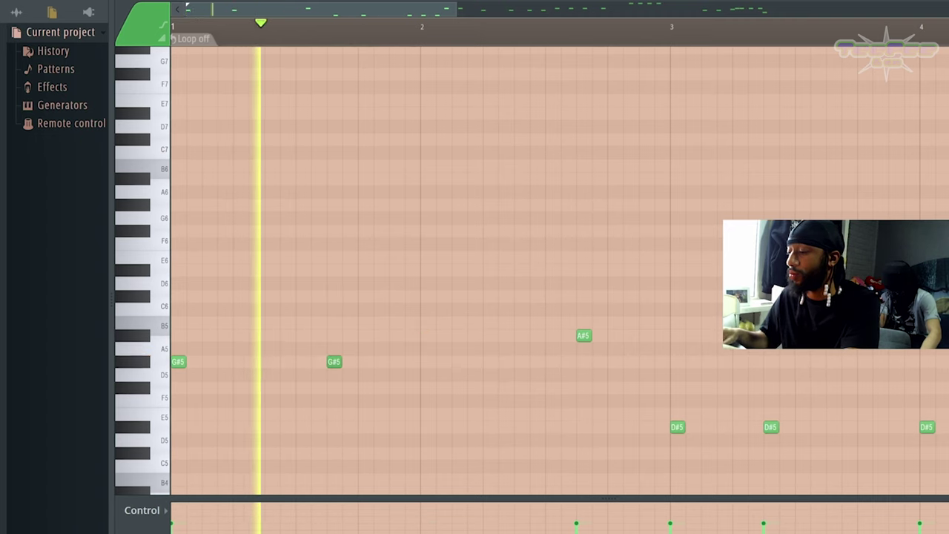
key("space")
left_click(427, 336)
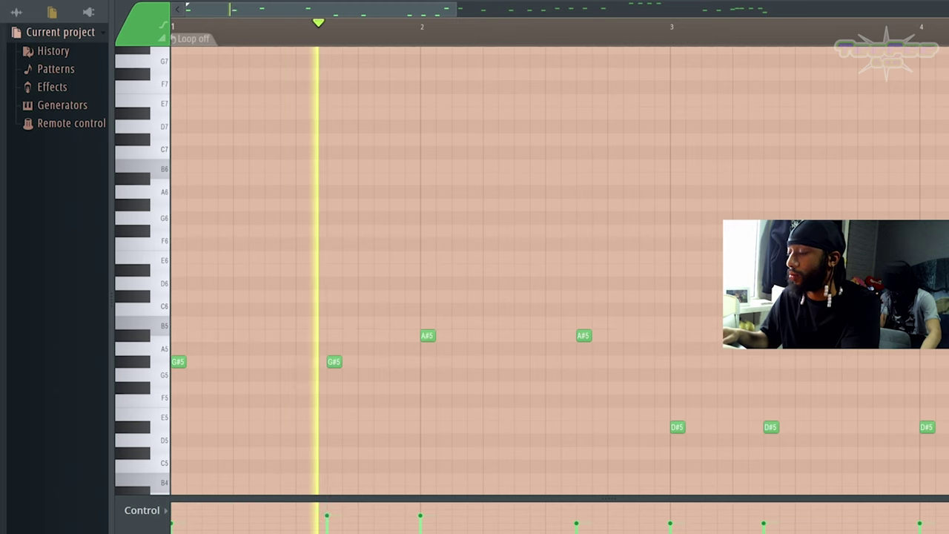
Duplicate the 808 clip on Track 9 so that the copy starts at bar 5
scroll(427, 336, "down", 1)
scroll(427, 336, "down", 2)
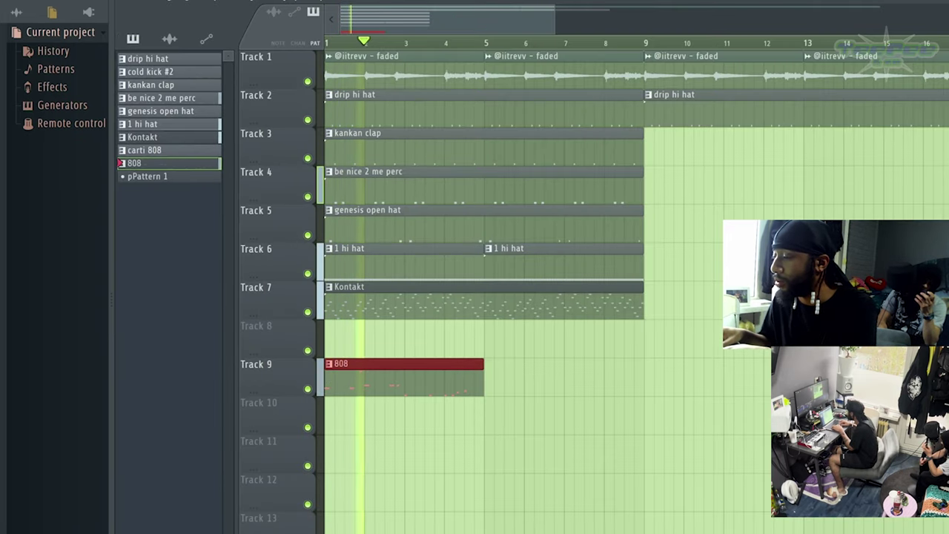
key("ctrl+b")
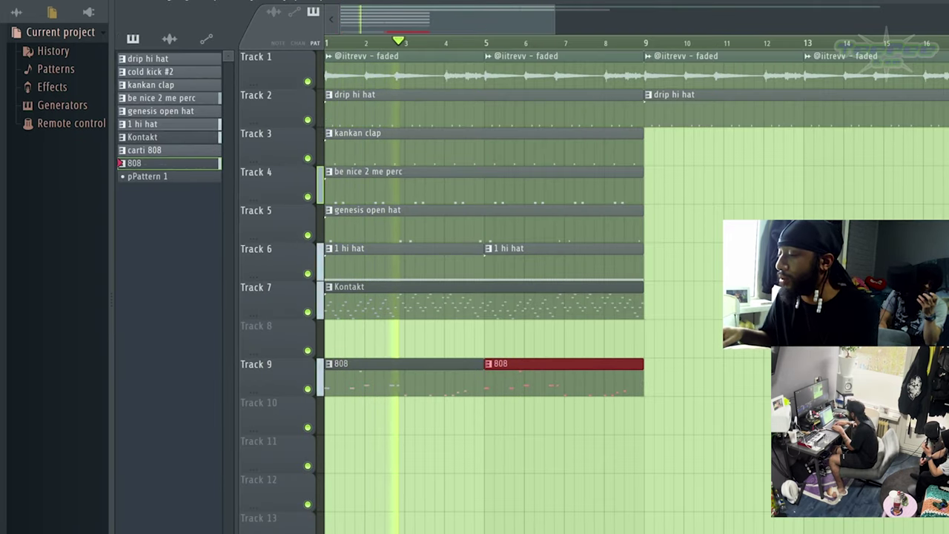
Place a second G#5 note past the middle of bar 1 and an A#5 note at the start of bar 2 in the 808 pattern
key("F7")
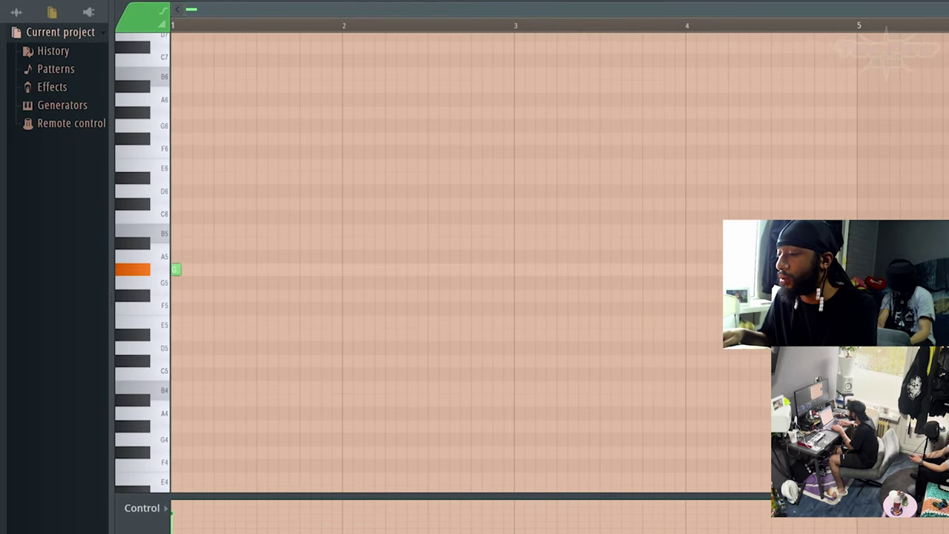
left_click(304, 270)
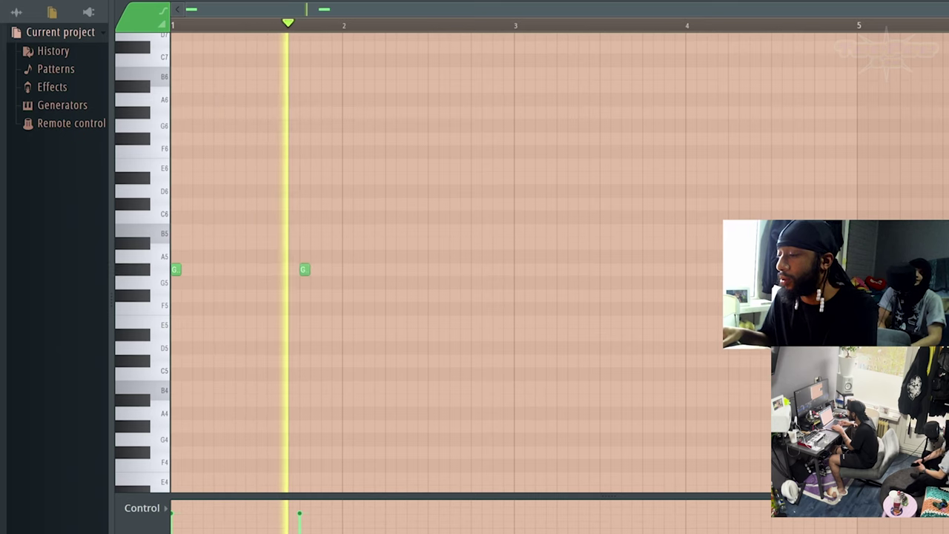
right_click(304, 270)
left_click(282, 270)
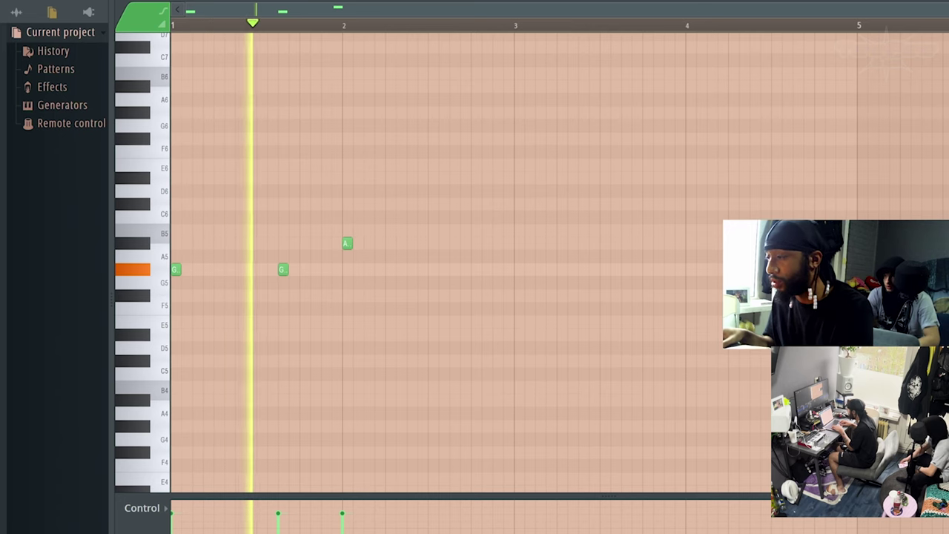
Stop playback and mute the Kontakt track, Track 7, in the playlist
key("space")
key("F6")
key("F6")
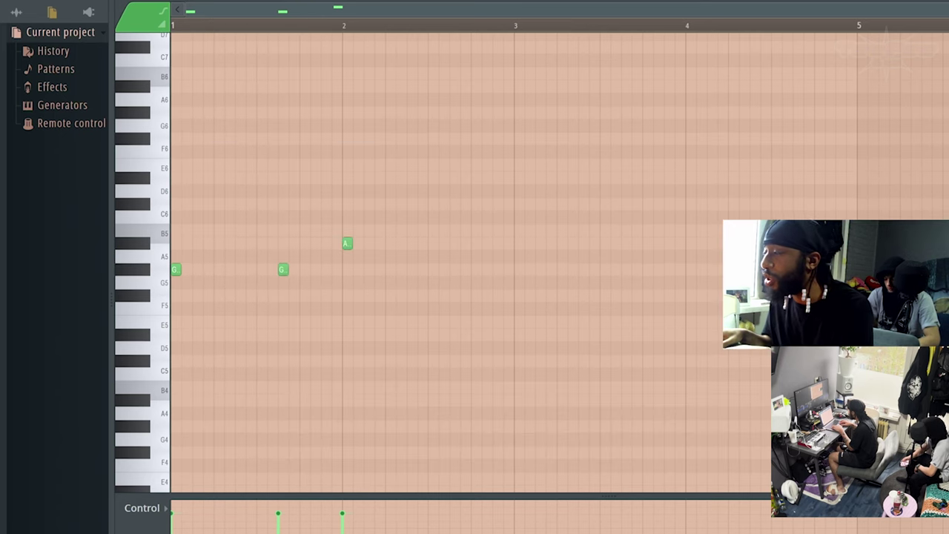
key("F5")
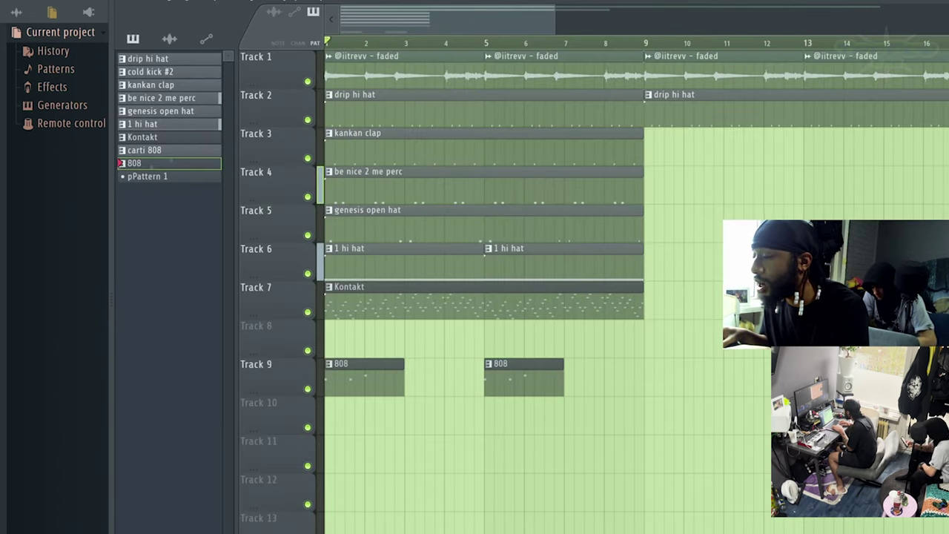
left_click(308, 312)
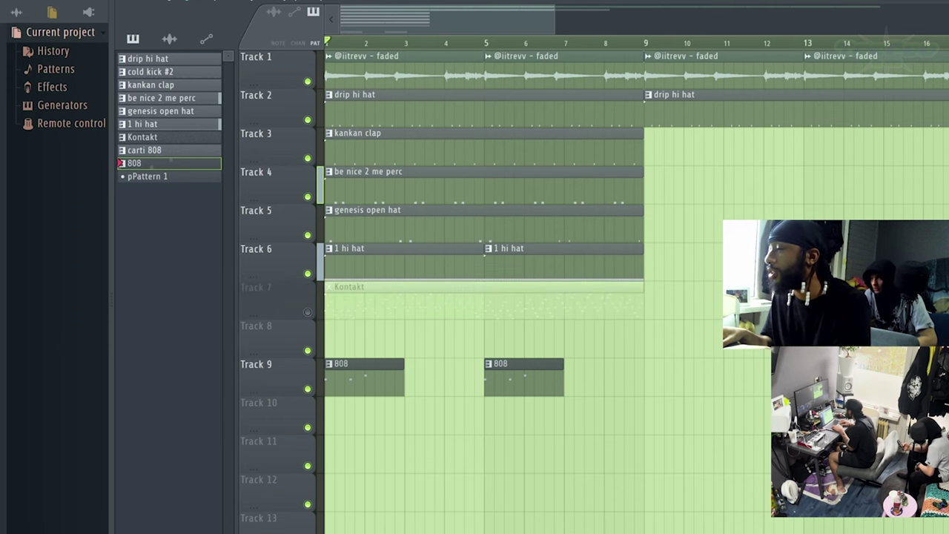
Extend the 808 pattern with two more A# notes in bar 2 and a D# at bar 3, and lower the notes one octave
key("F6")
key("F7")
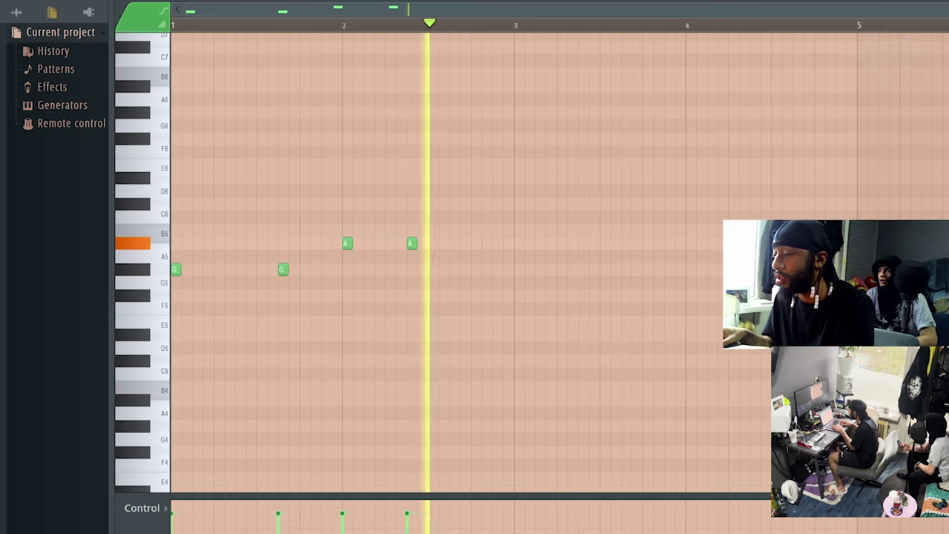
key("j")
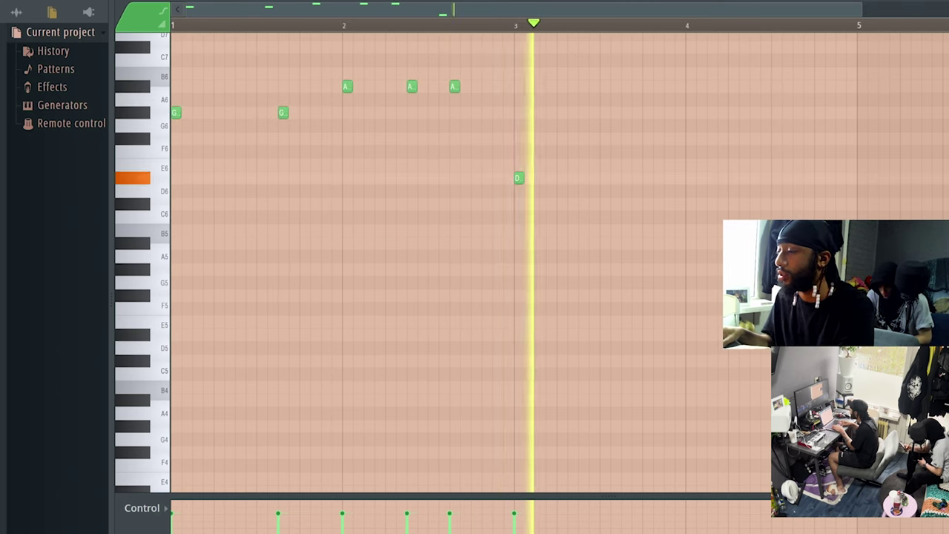
key("ctrl+Down")
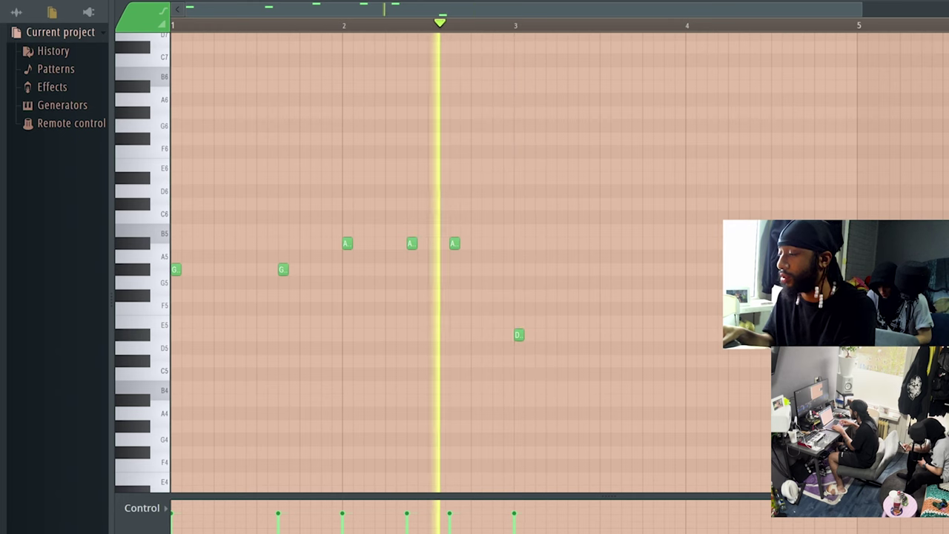
Add a second D#5 note in bar 3 and two G#5 notes in the first half of bar 4 of the 808 pattern
left_click(583, 335)
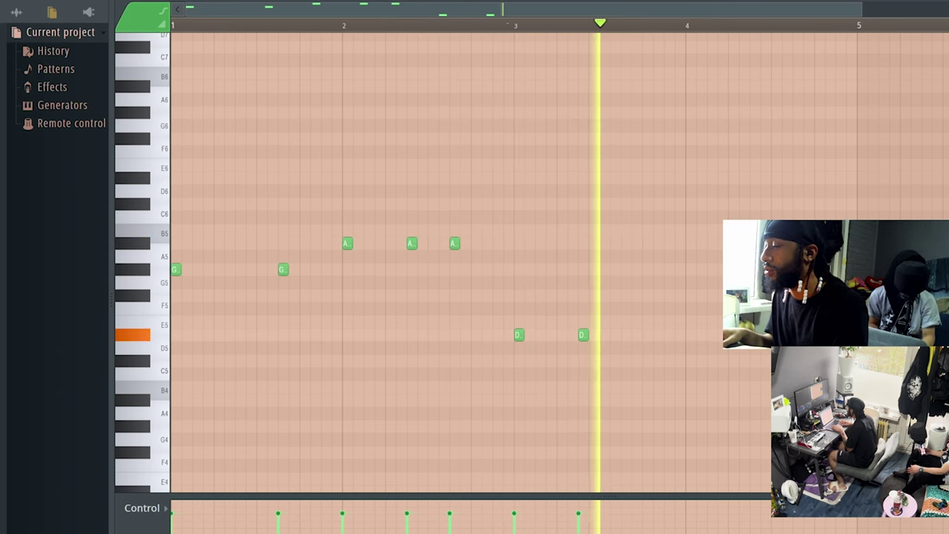
left_click(690, 270)
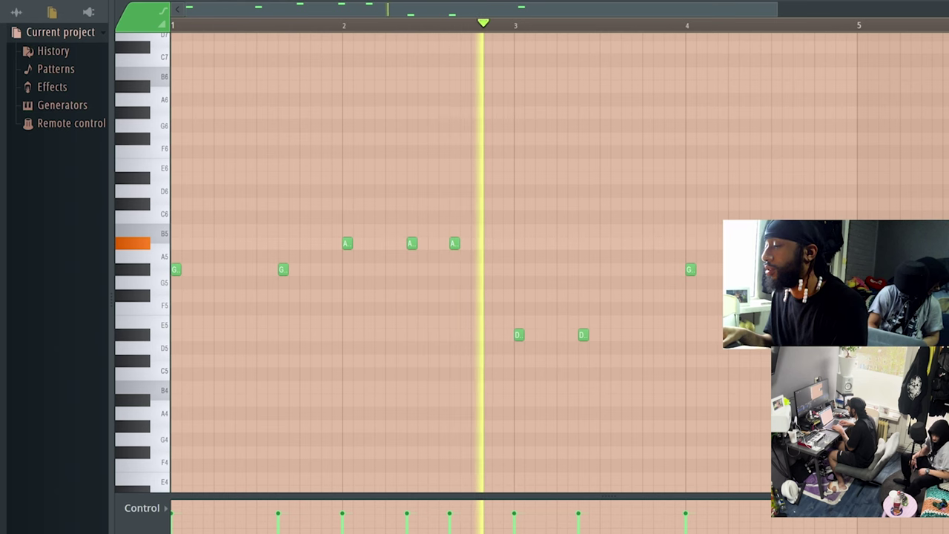
left_click(733, 270)
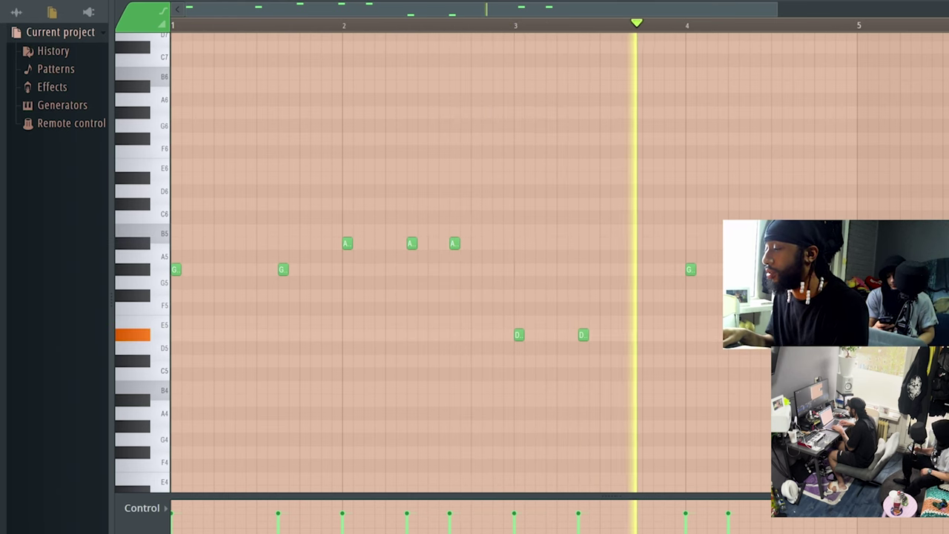